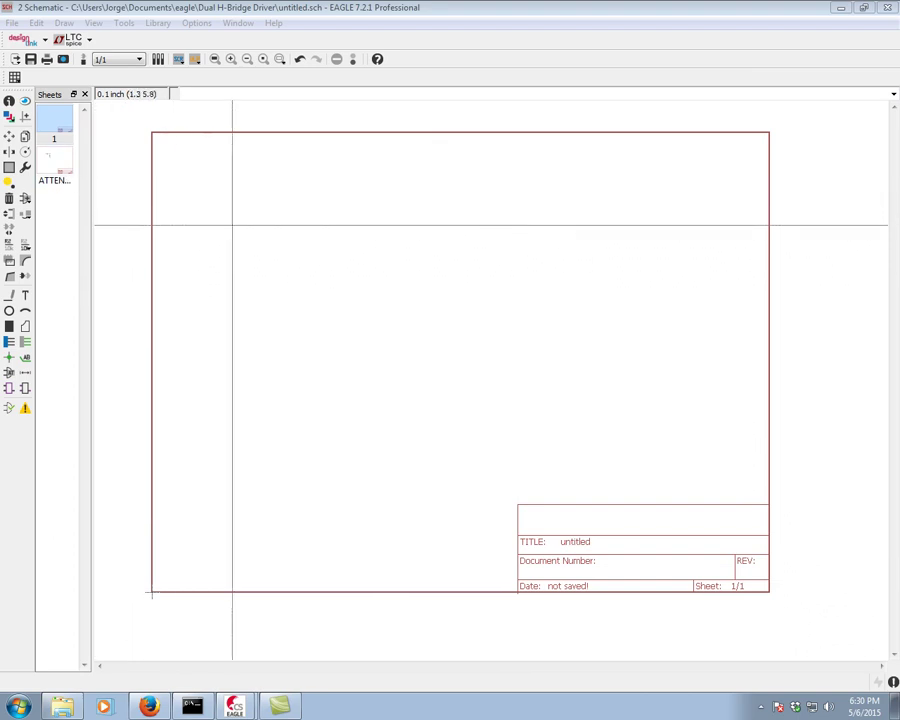
Choose the ATTEN module and place ATTEN1, ATTEN2 and ATTEN3 left to right across the sheet's top
left_click(9, 389)
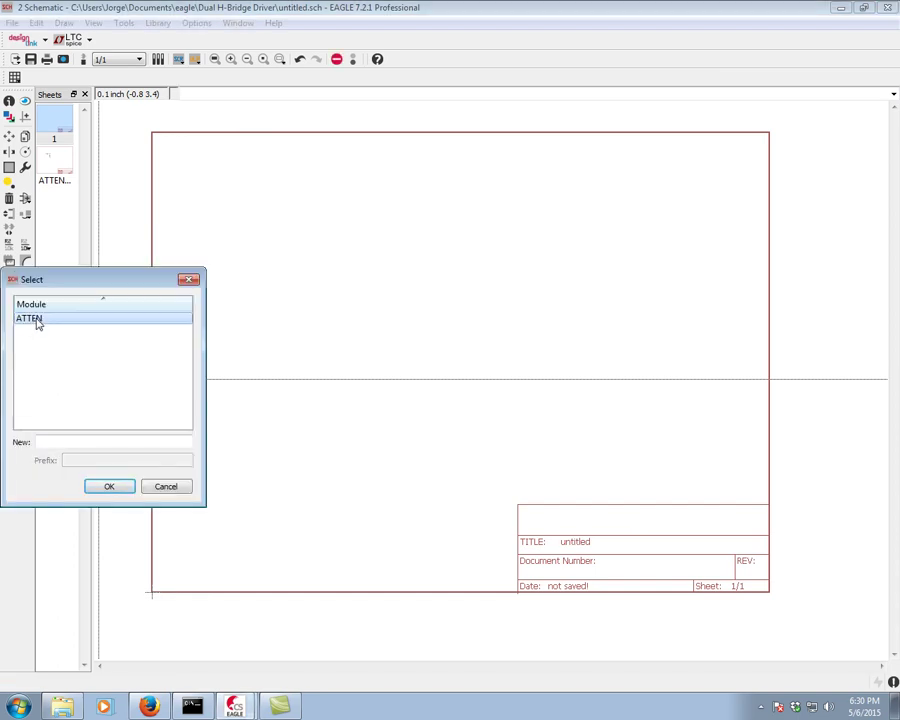
left_click(110, 487)
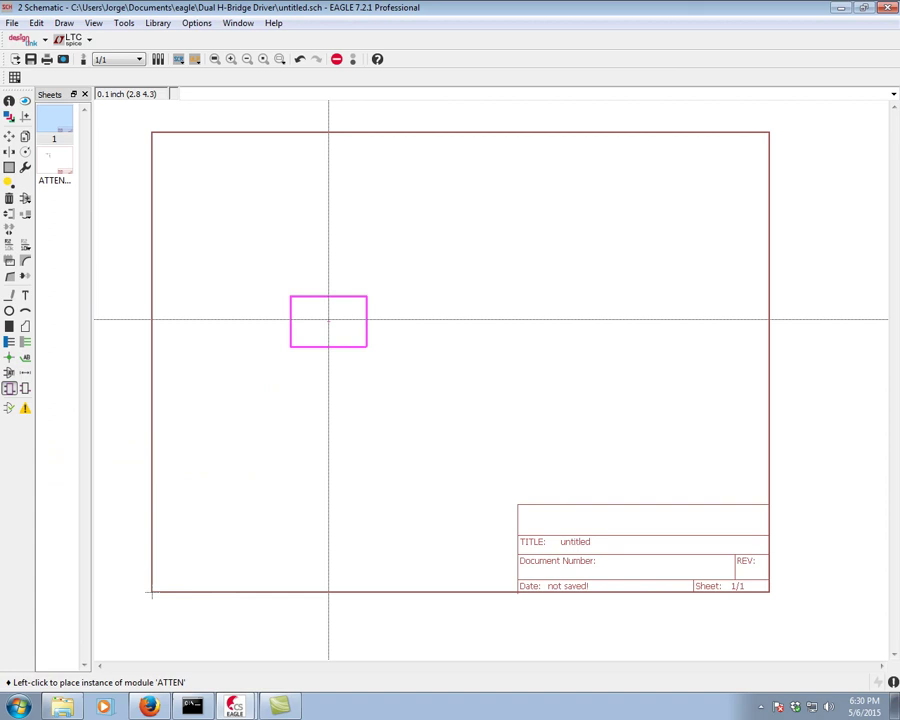
left_click(265, 196)
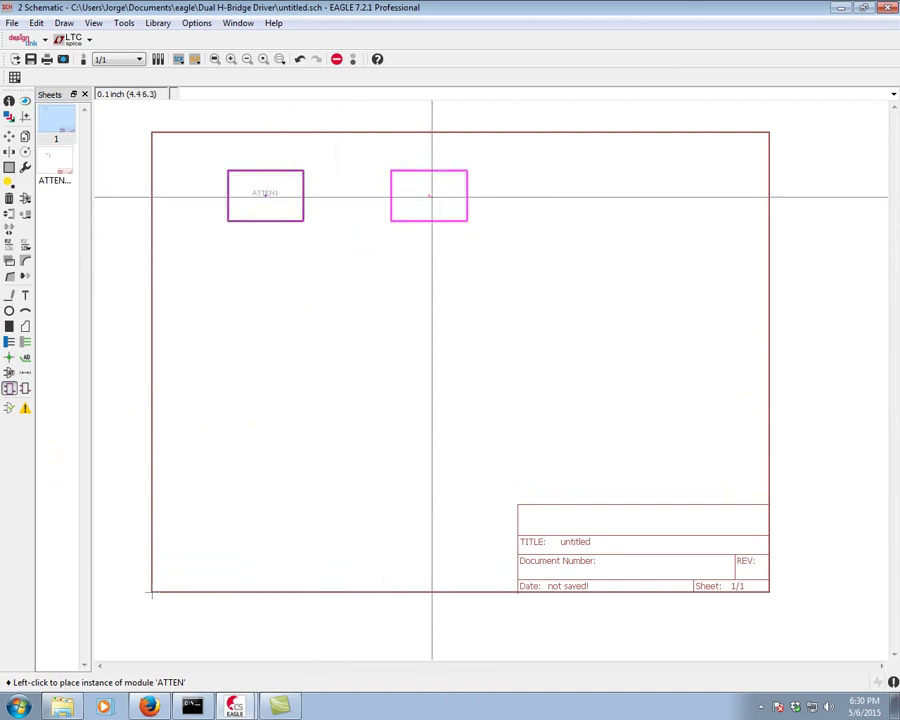
left_click(428, 196)
left_click(603, 195)
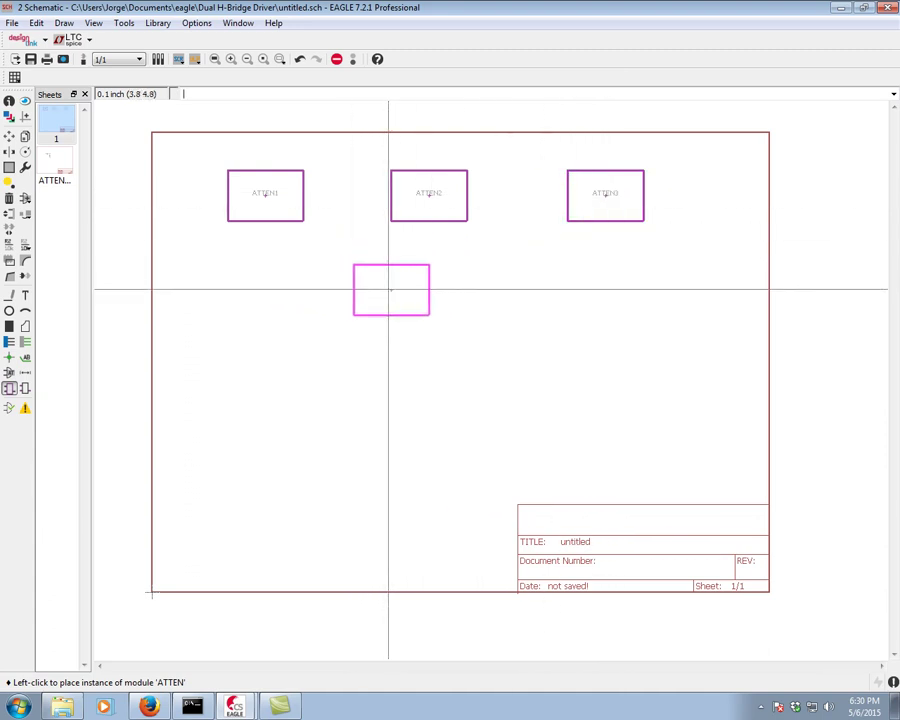
left_click(60, 172)
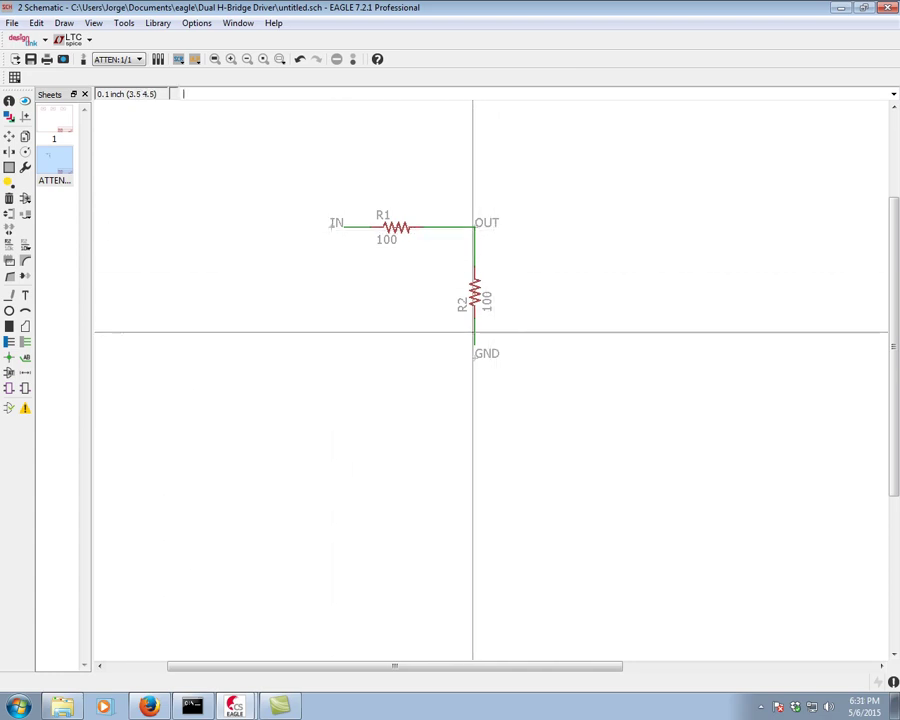
left_click(60, 128)
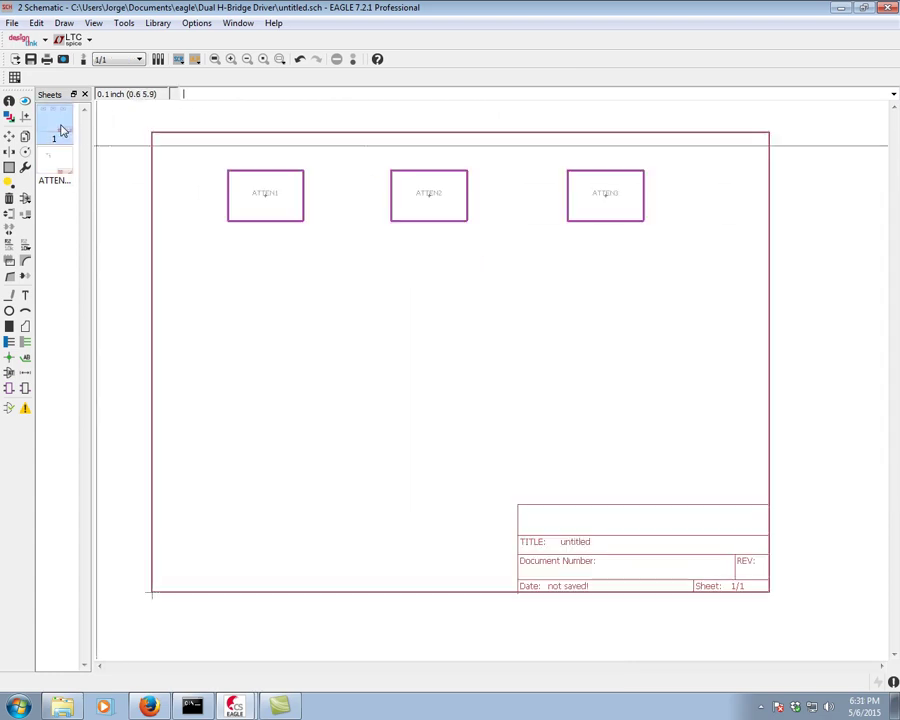
Add an IN port on ATTEN1's left edge
left_click(25, 389)
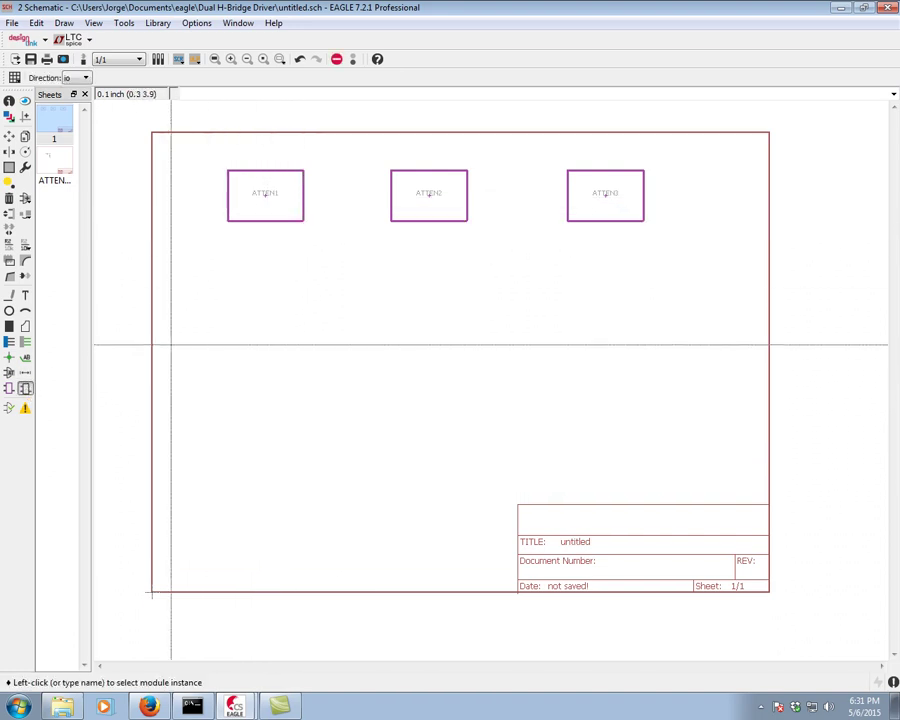
left_click(226, 204)
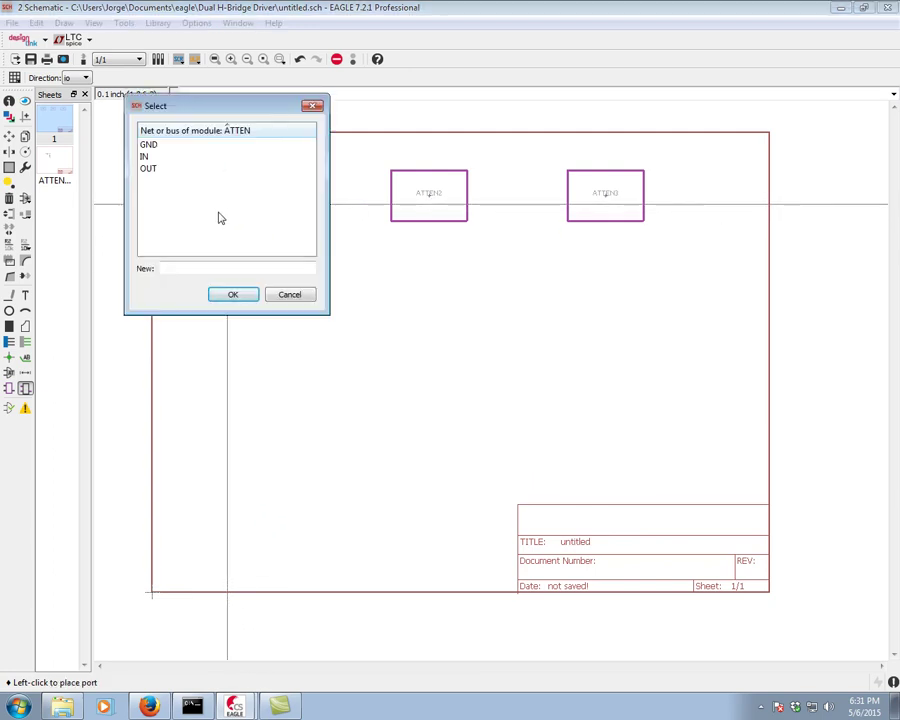
left_click(159, 158)
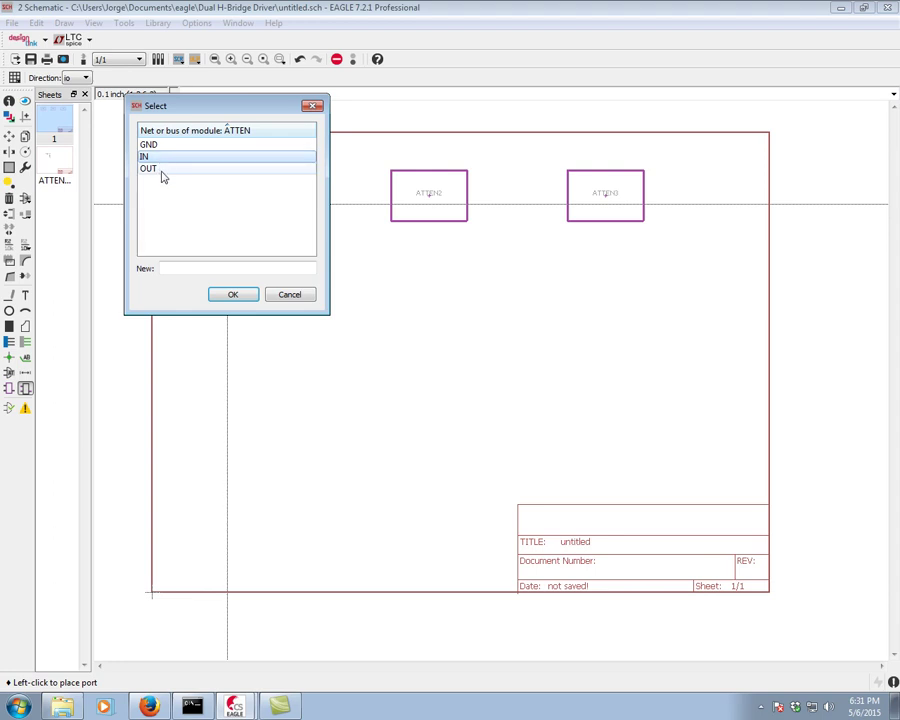
left_click(233, 295)
left_click(234, 192)
scroll(242, 198, "up", 4)
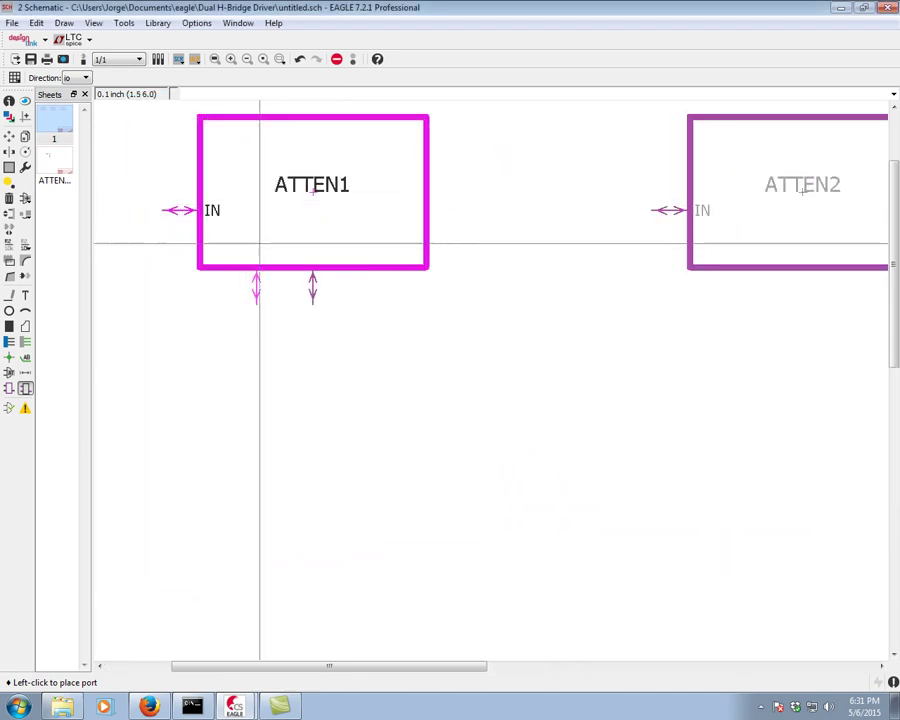
Add an OUT port on ATTEN1's right edge and a GND port on its bottom edge
left_click(403, 206)
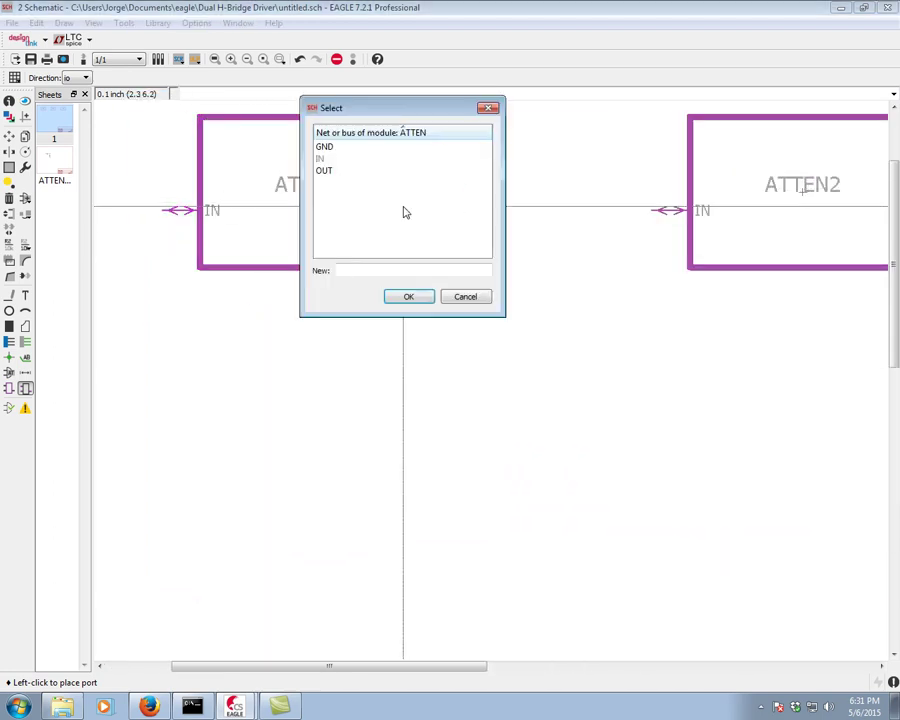
left_click(332, 171)
left_click(408, 296)
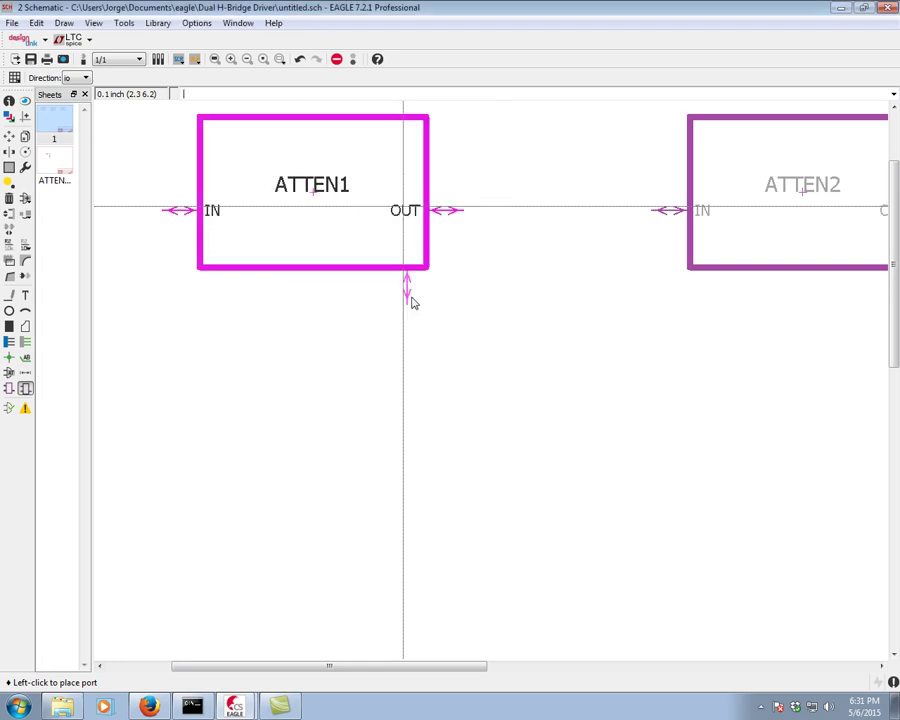
left_click(310, 296)
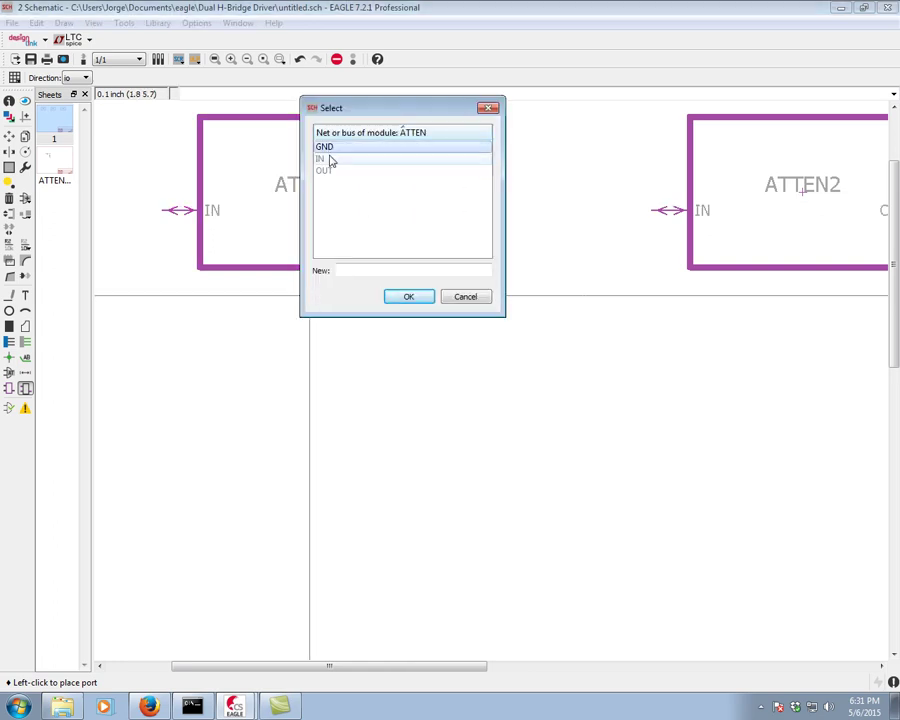
left_click(408, 297)
scroll(340, 290, "down", 3)
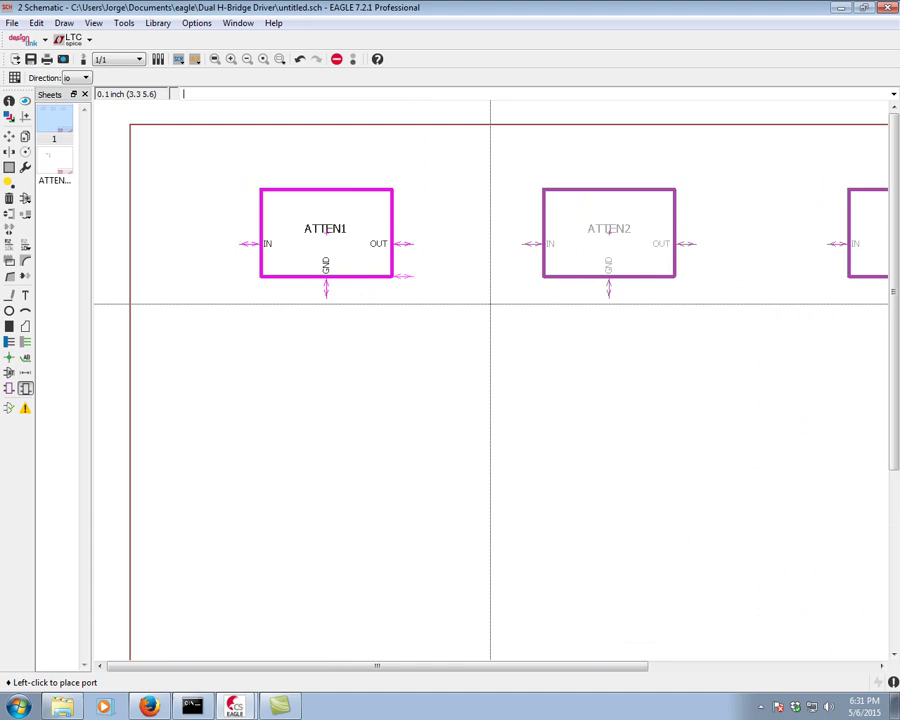
scroll(416, 300, "up", 2)
key("Escape")
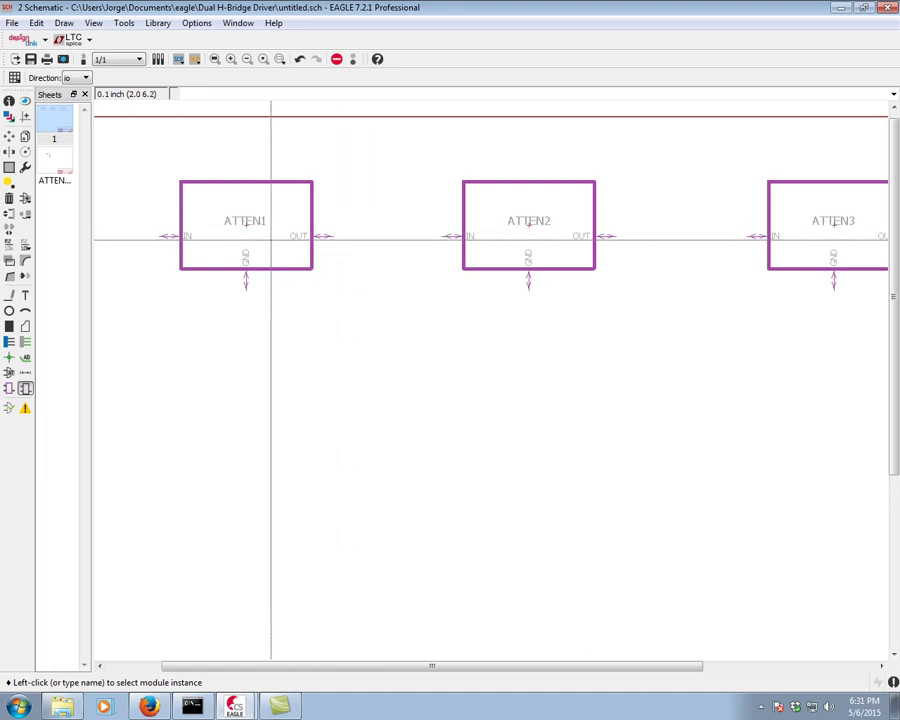
scroll(157, 240, "up", 3)
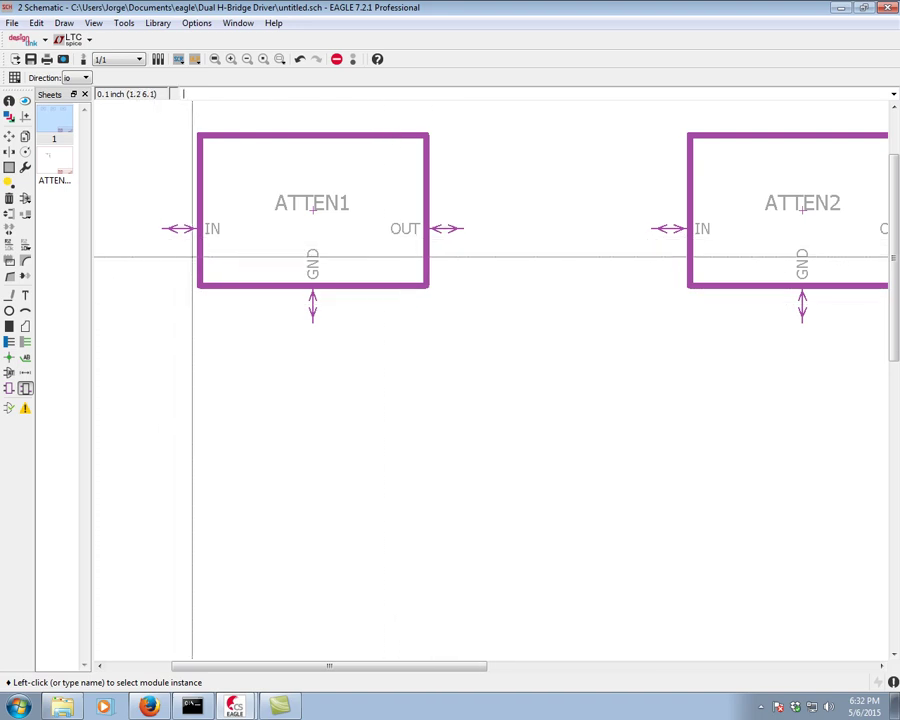
Set ATTEN1's IN port direction to in, leaving the instance properties unchanged
left_click(9, 101)
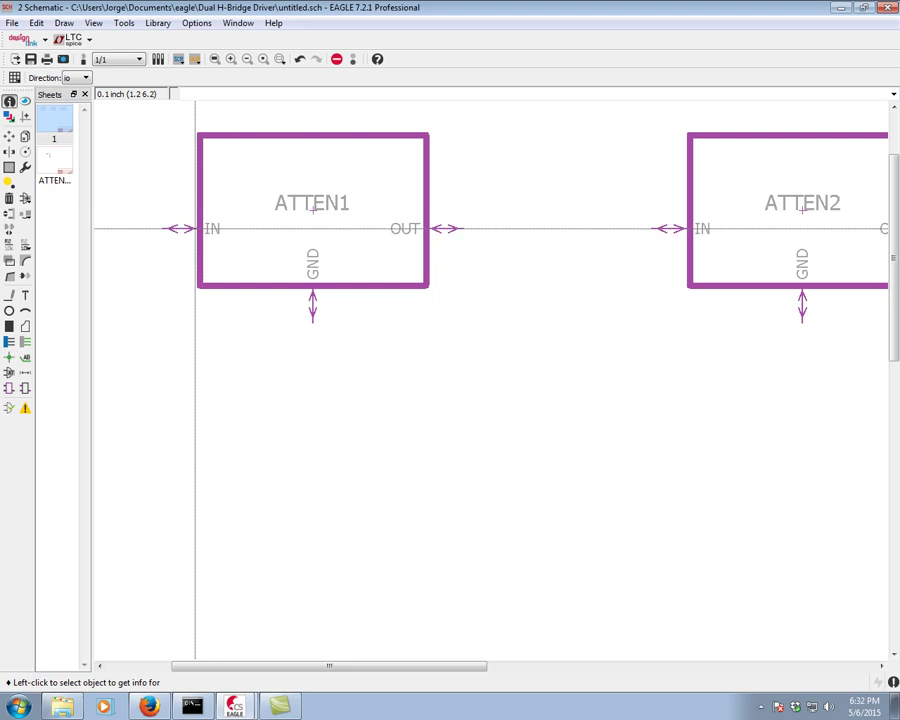
left_click(196, 229)
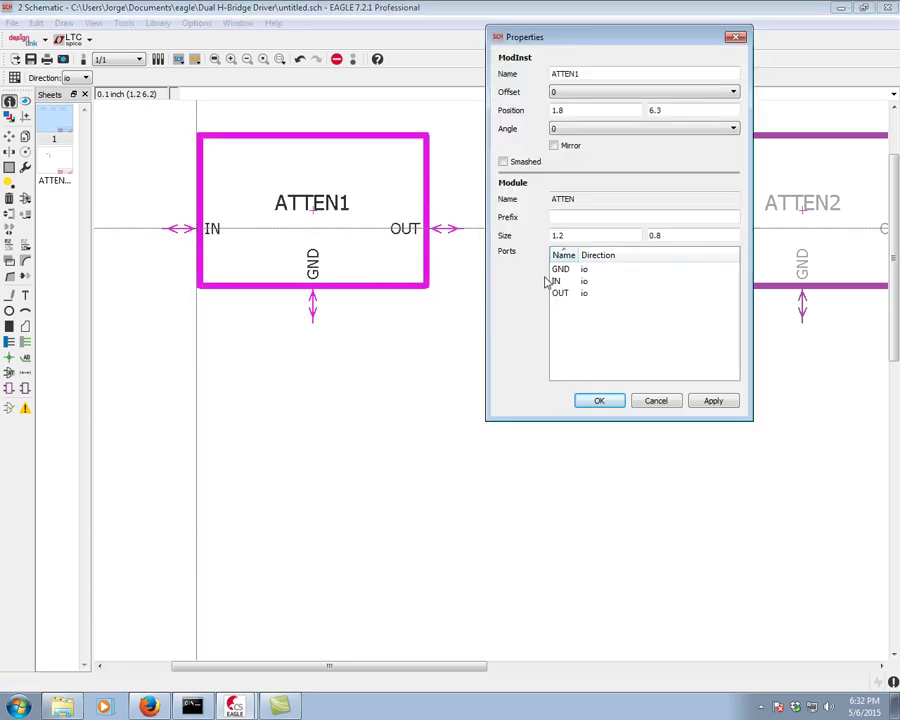
left_click(603, 399)
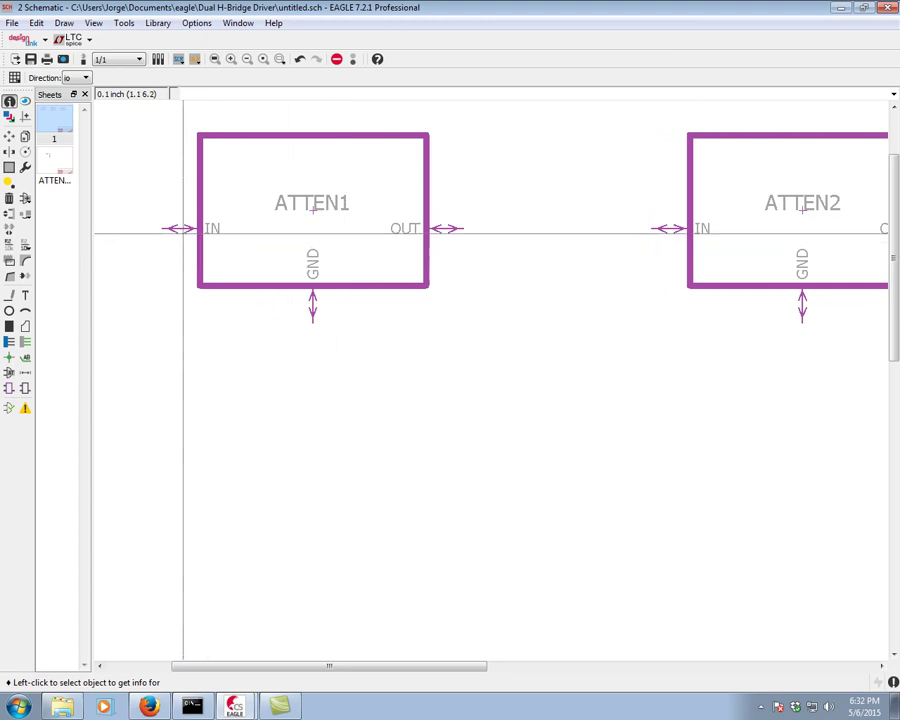
left_click(189, 229)
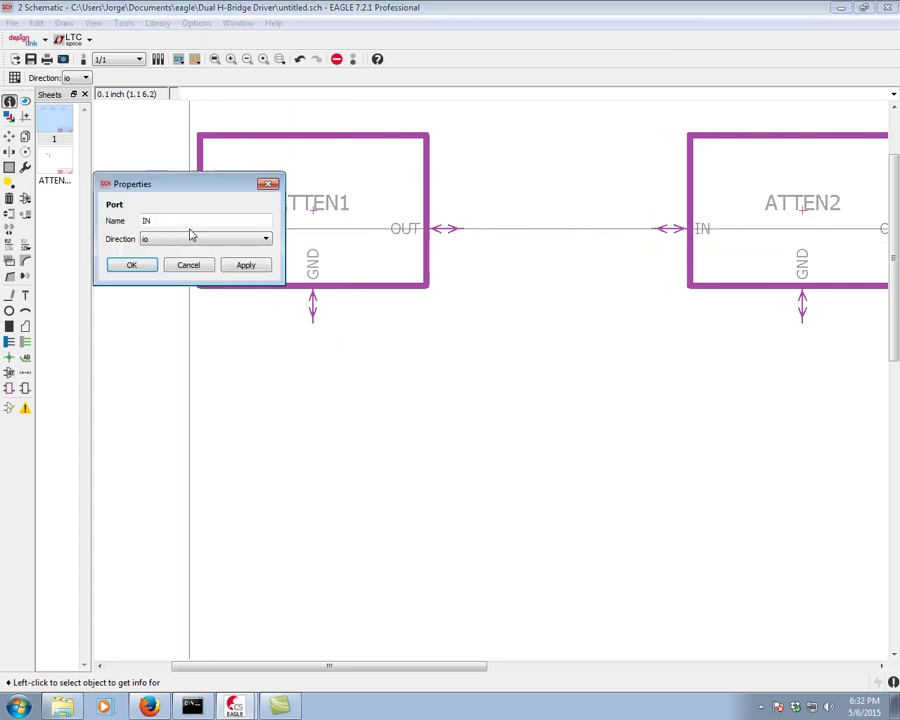
left_click(257, 242)
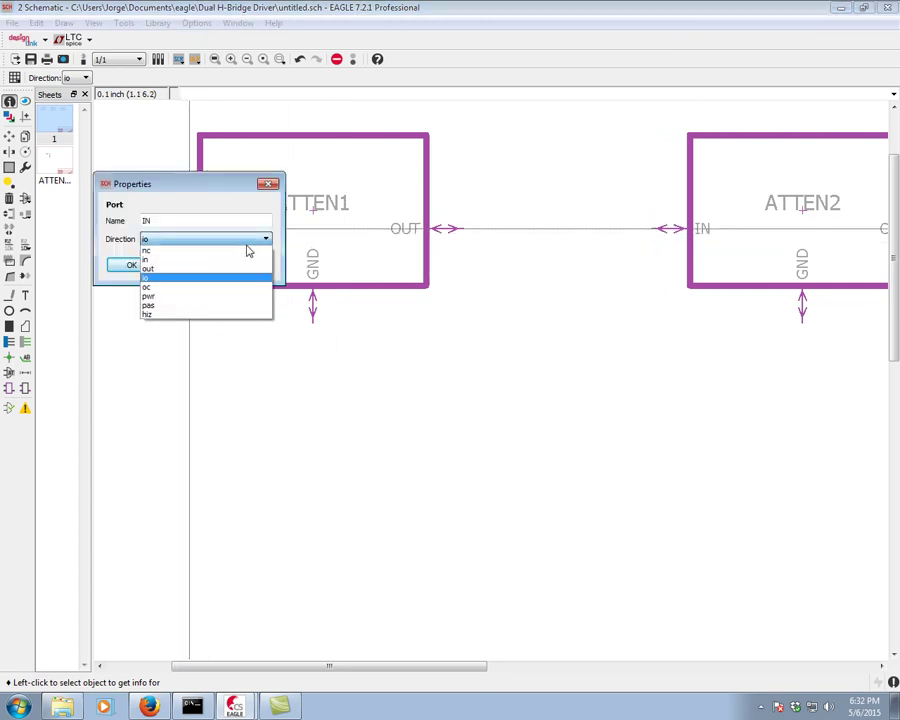
left_click(167, 262)
left_click(131, 264)
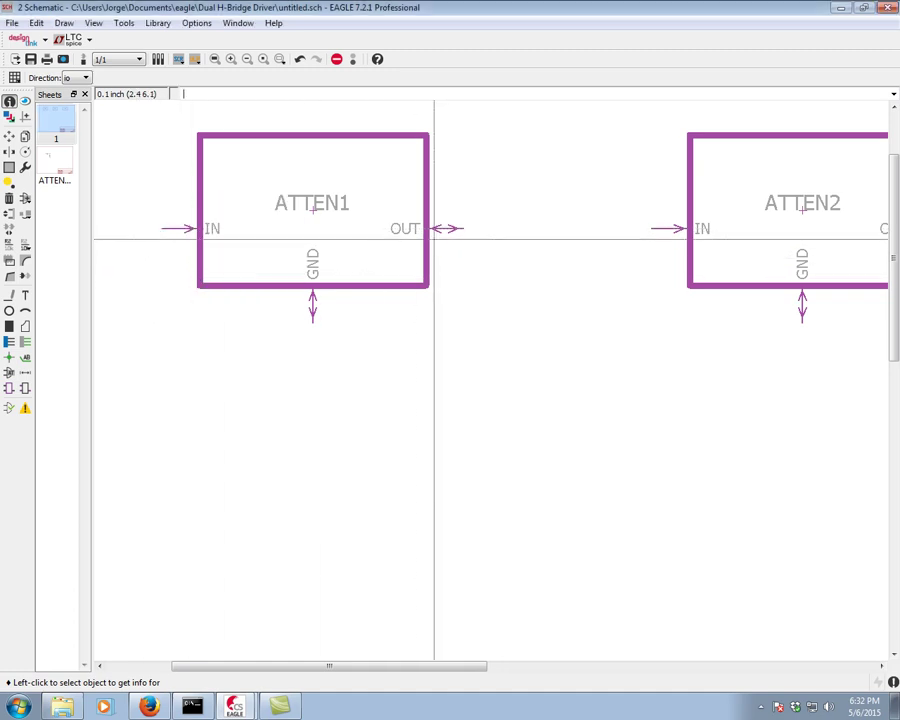
Set the OUT port direction to out
left_click(428, 229)
left_click(394, 245)
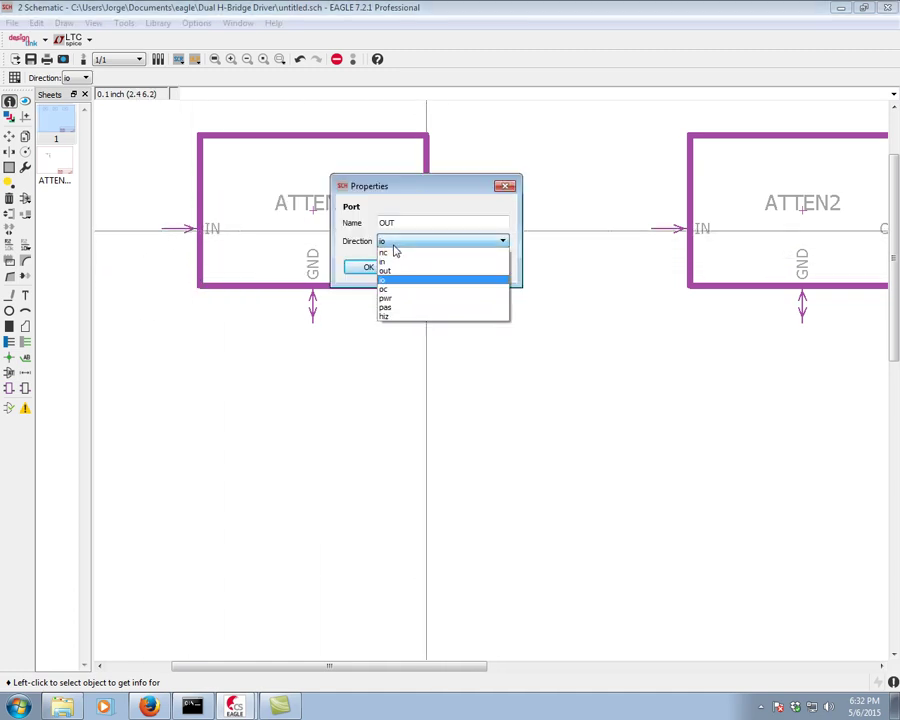
left_click(396, 268)
left_click(375, 271)
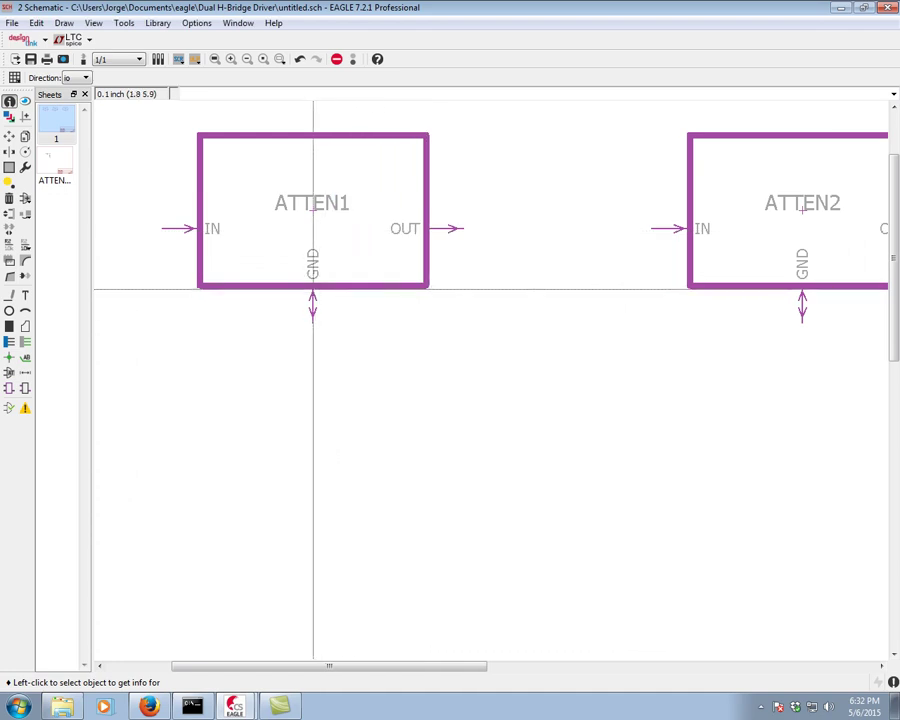
Set the GND port direction to pwr, then zoom out until ATTEN1–ATTEN3 are visible
left_click(313, 287)
left_click(300, 297)
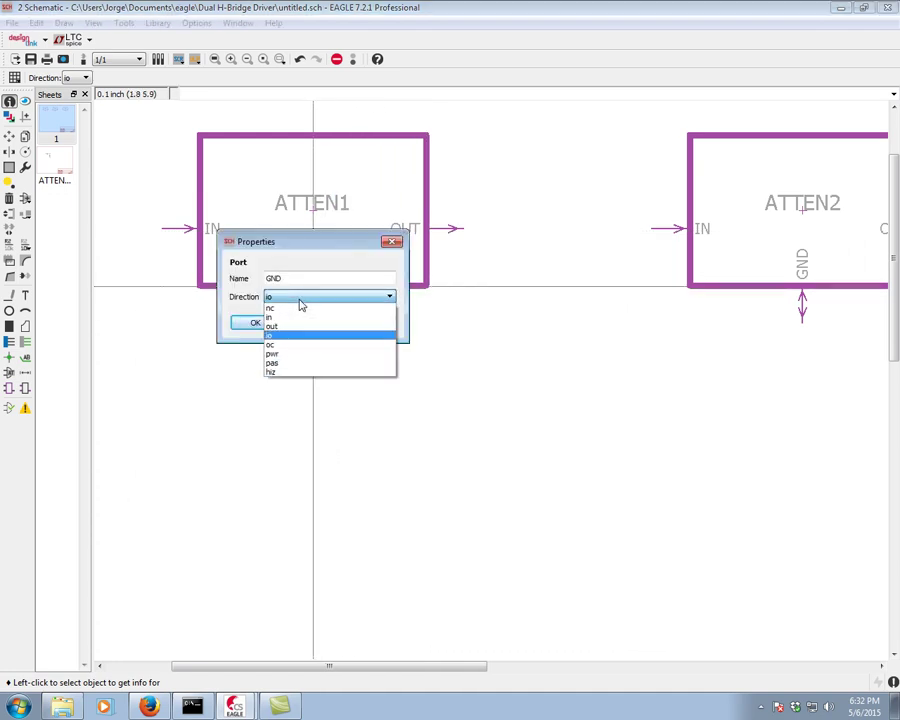
left_click(297, 355)
left_click(256, 323)
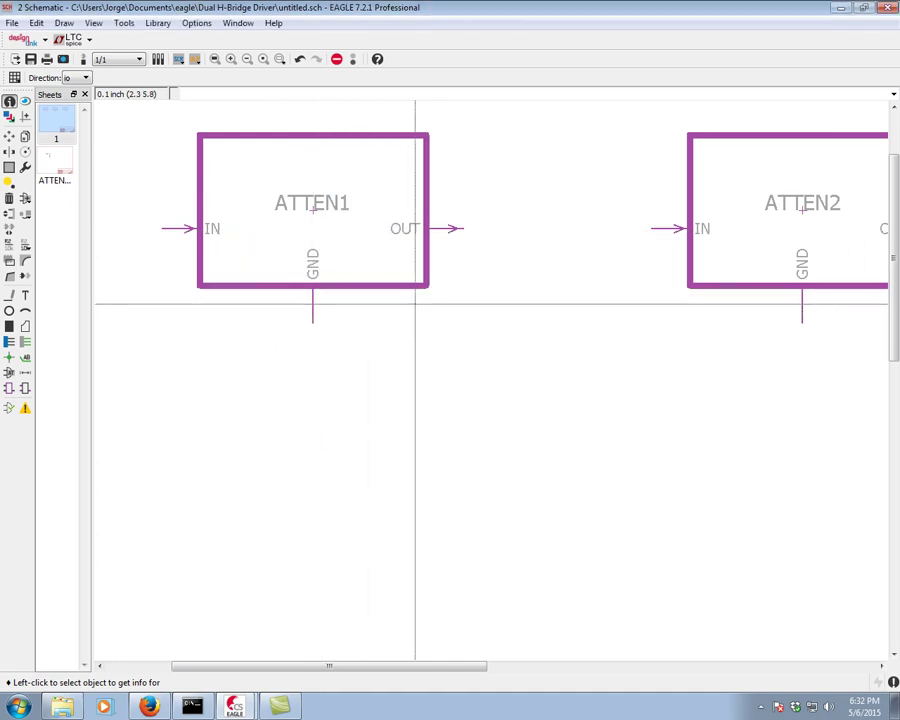
scroll(390, 296, "down", 3)
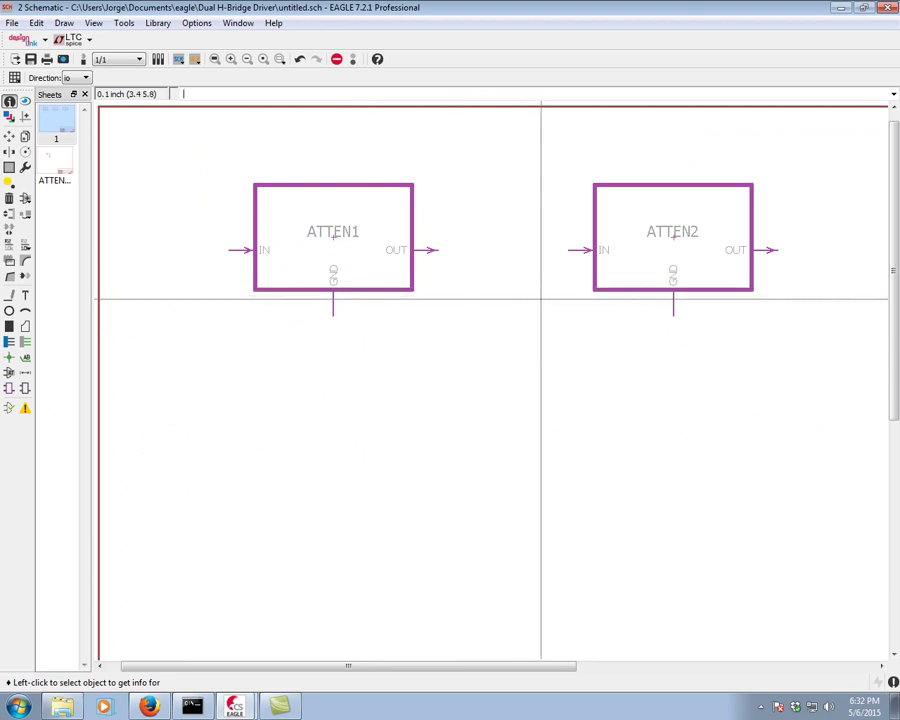
middle_click_drag(540, 298, 394, 297)
scroll(402, 311, "down", 3)
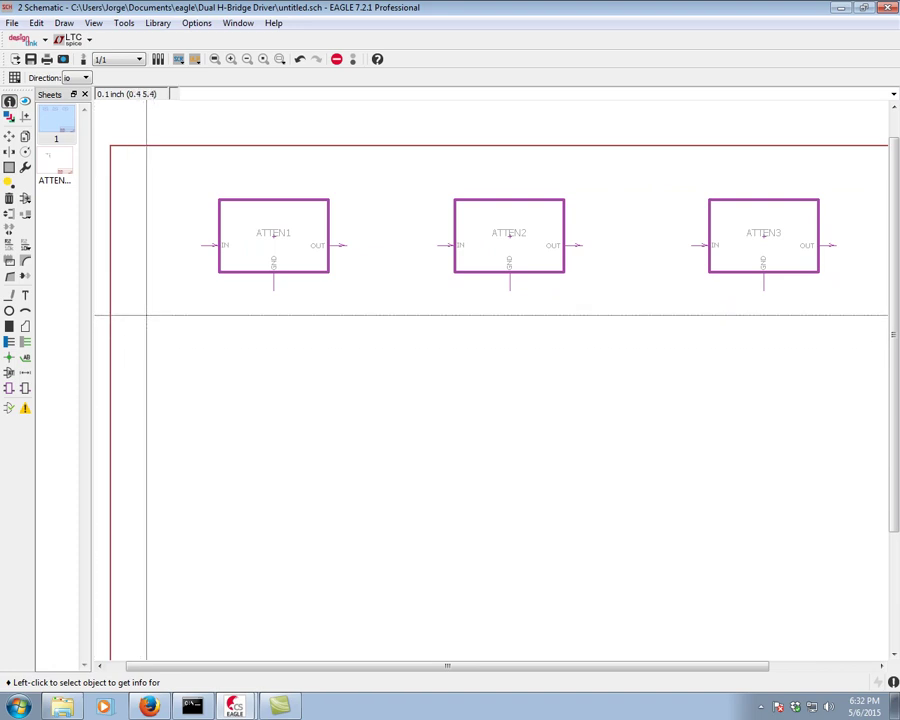
Define a new module AMP with prefix G and drop its instance G1 beneath ATTEN1
left_click(9, 389)
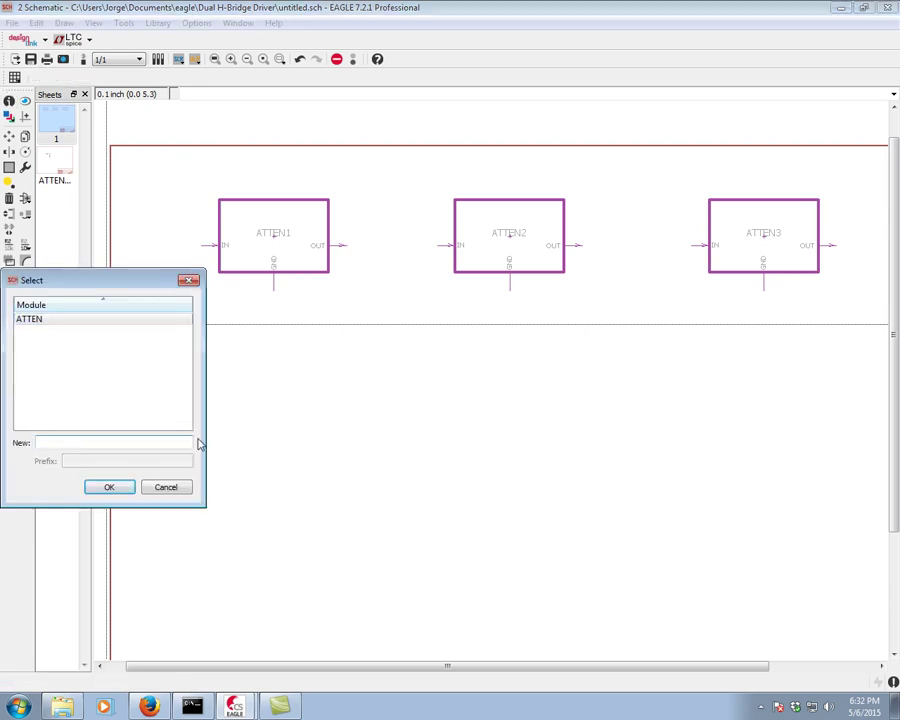
type("AMP")
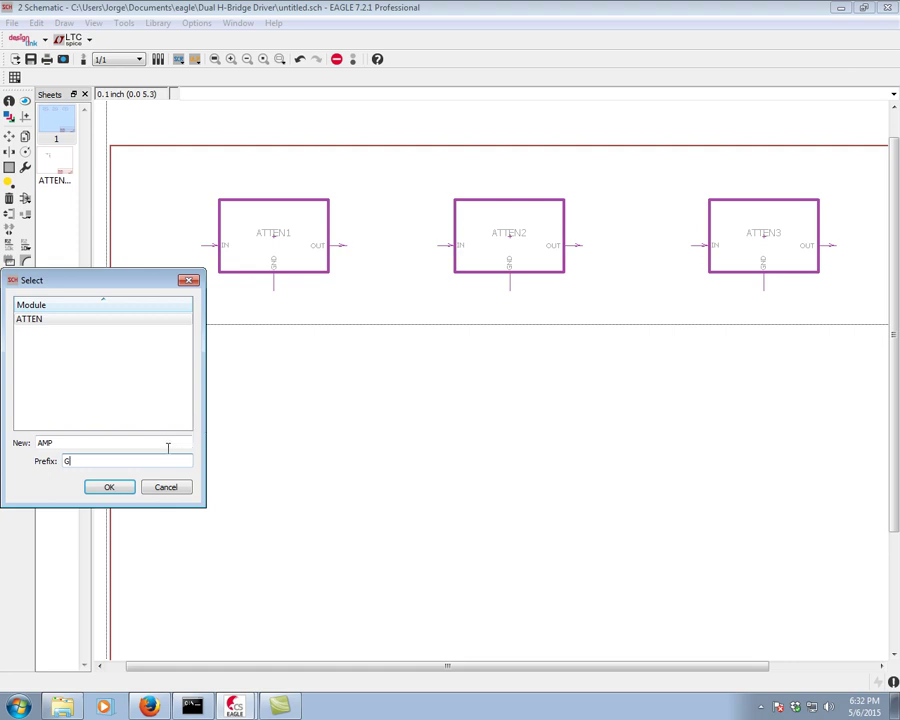
left_click(111, 488)
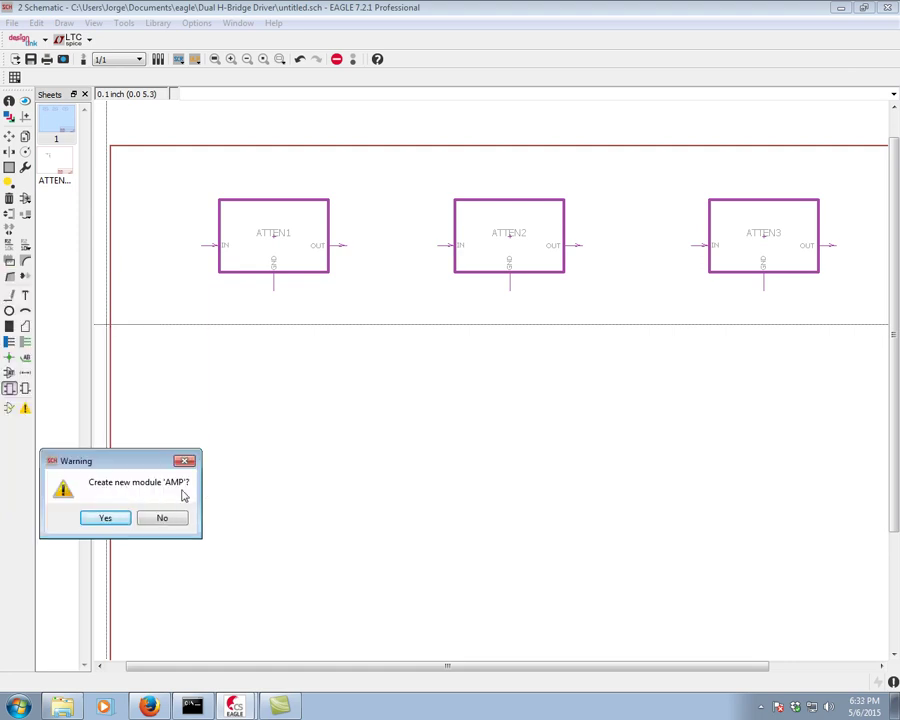
left_click(108, 519)
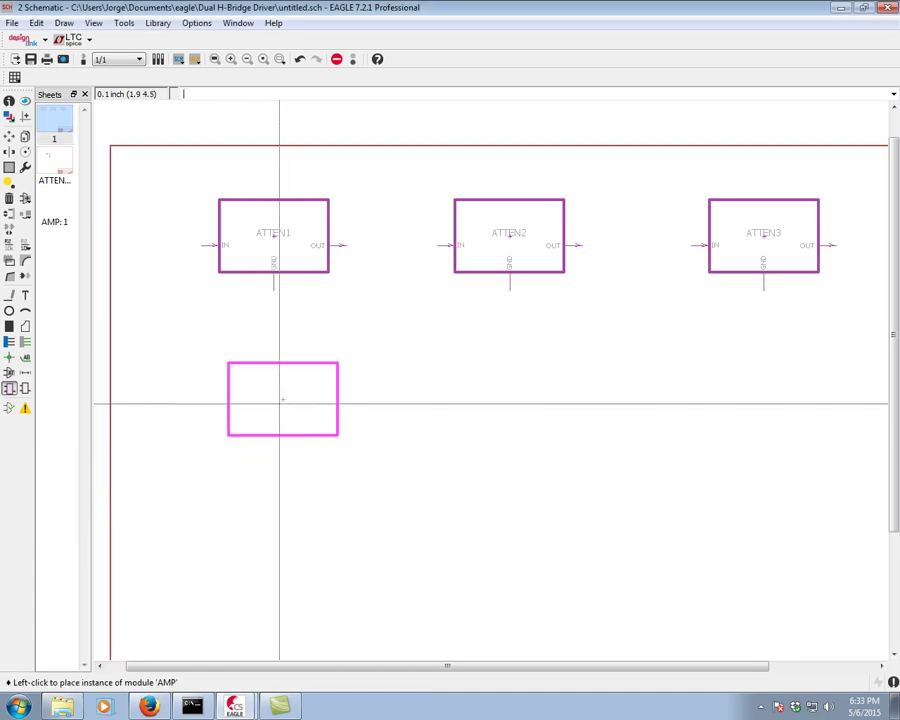
left_click(272, 399)
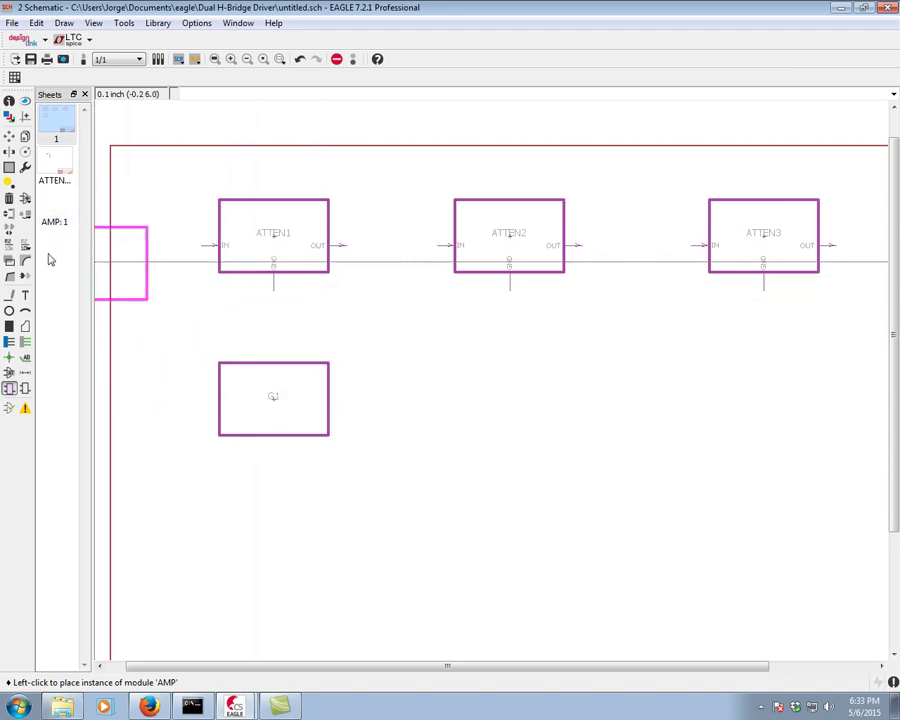
left_click(25, 388)
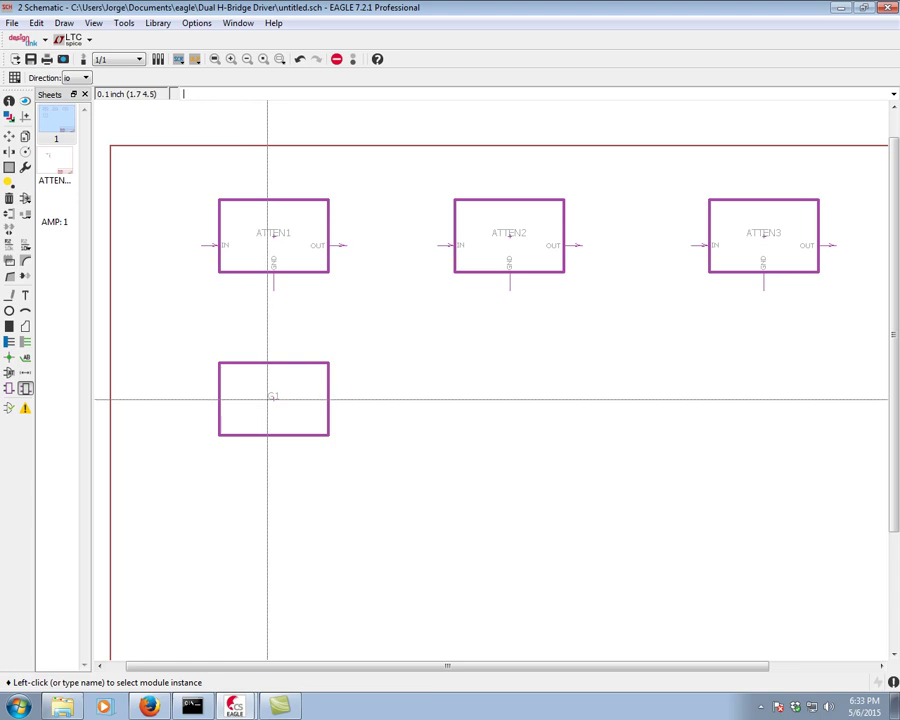
Add ports to G1: INPUT on the left, OUT(+20DB) on the right, GND at the bottom
left_click(258, 410)
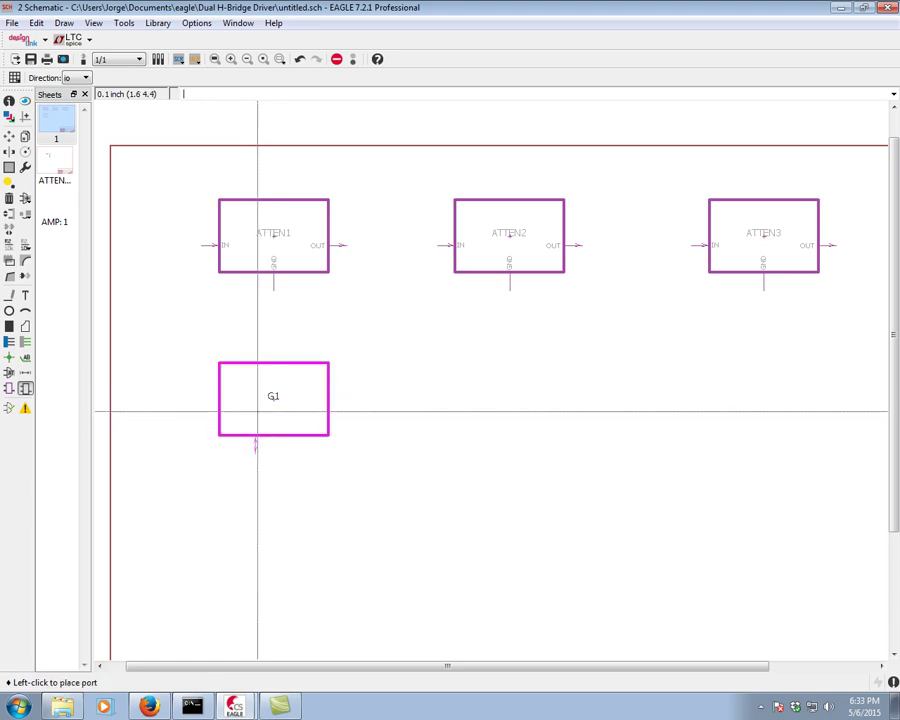
left_click(219, 409)
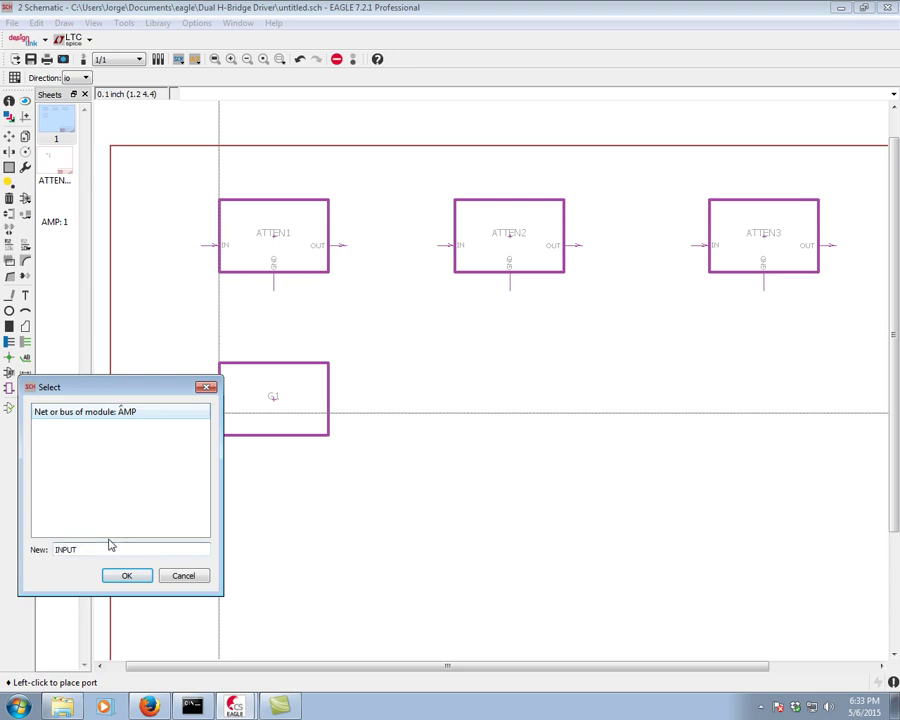
type("INPUT")
left_click(127, 577)
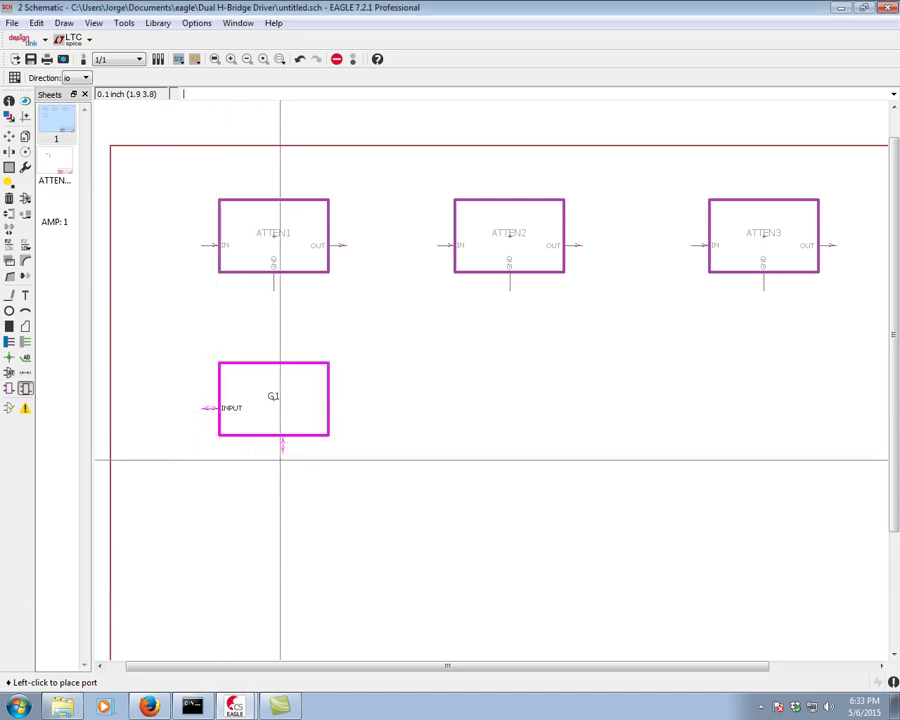
left_click(333, 416)
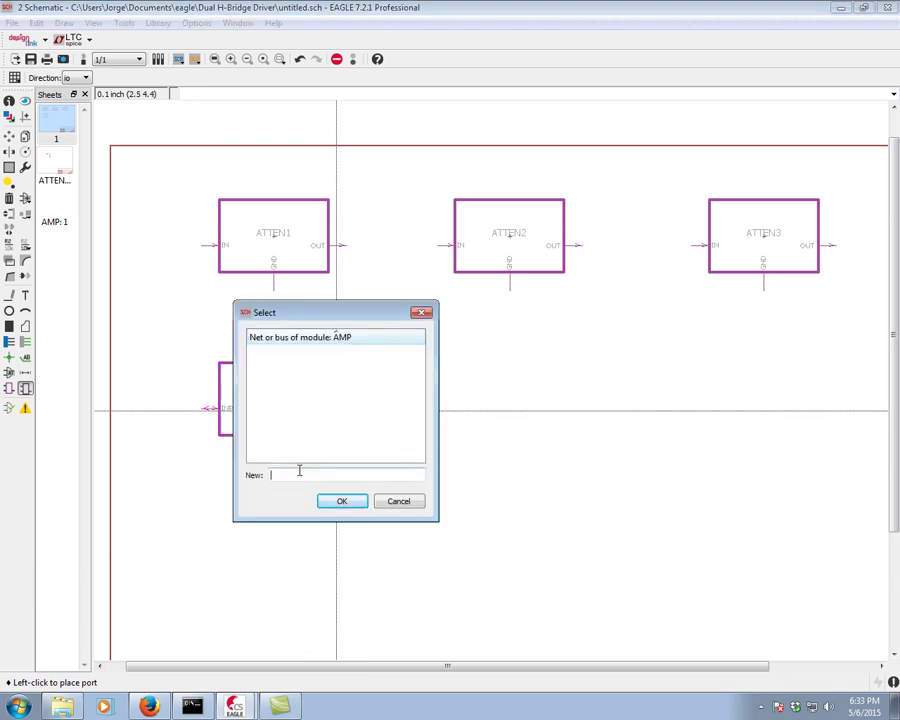
type("UT(+20DB)")
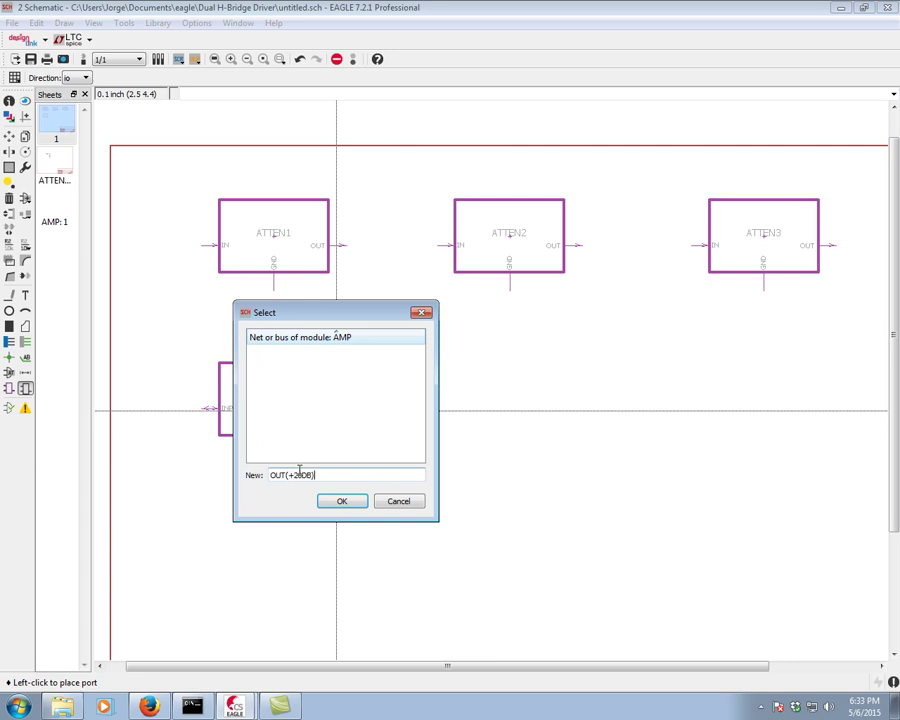
left_click(342, 501)
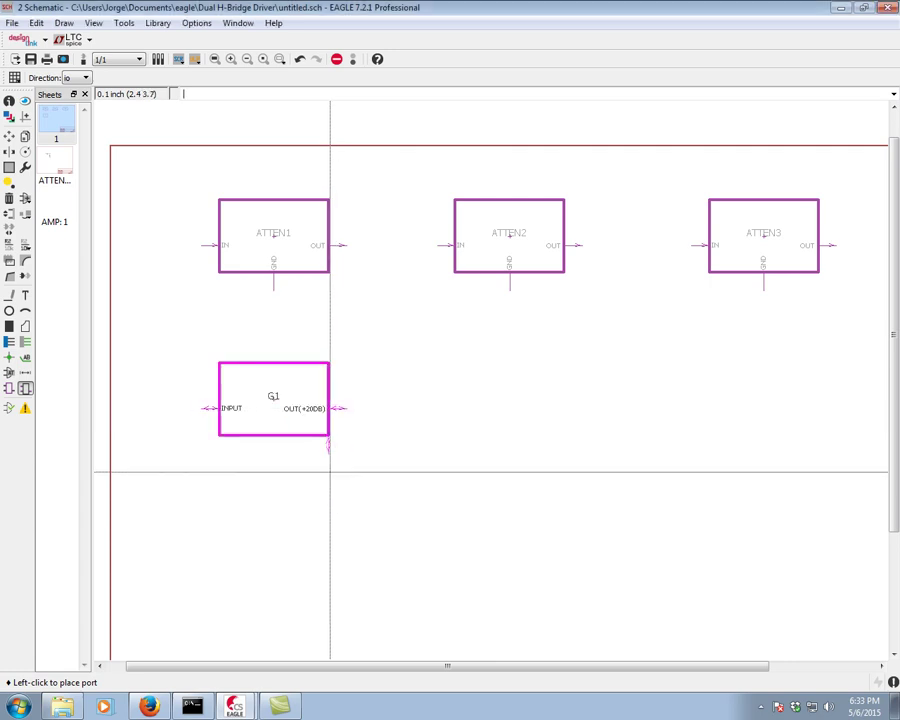
left_click(274, 447)
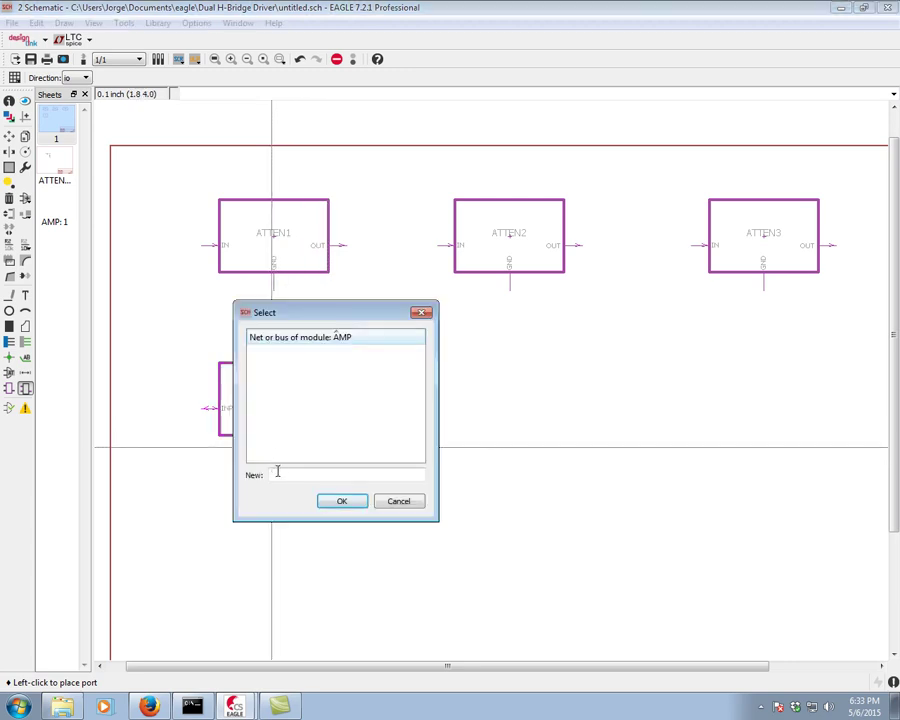
type("GND")
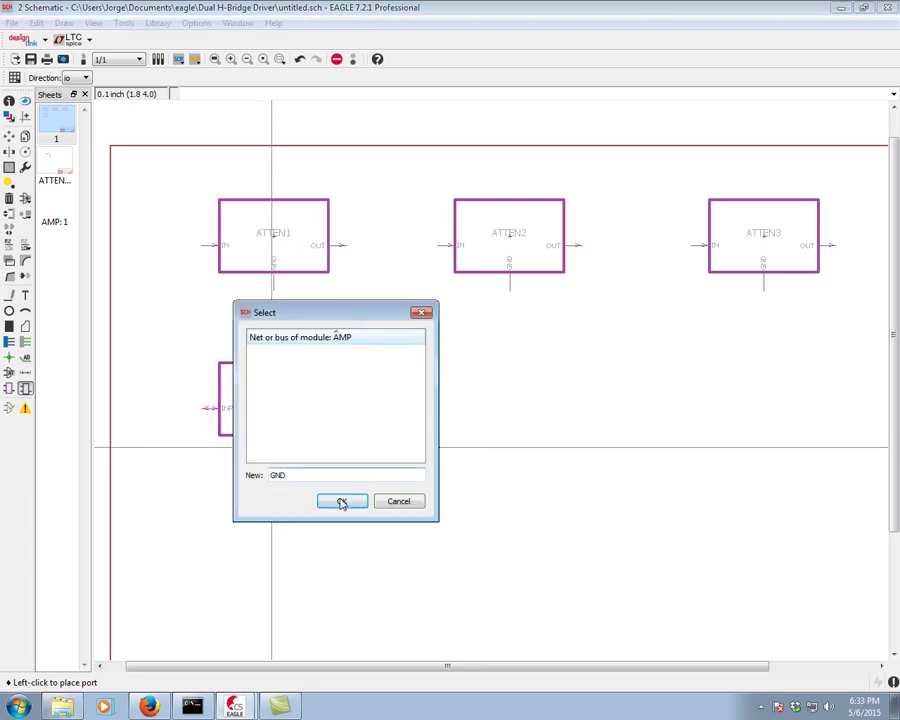
left_click(342, 501)
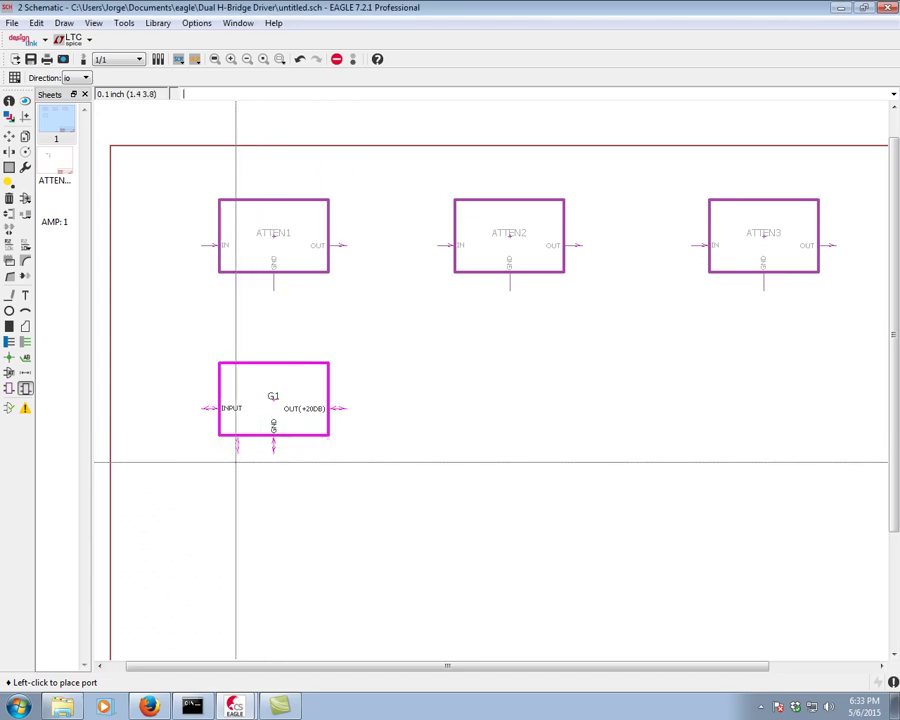
Select the Info tool in the left toolbar
left_click(9, 101)
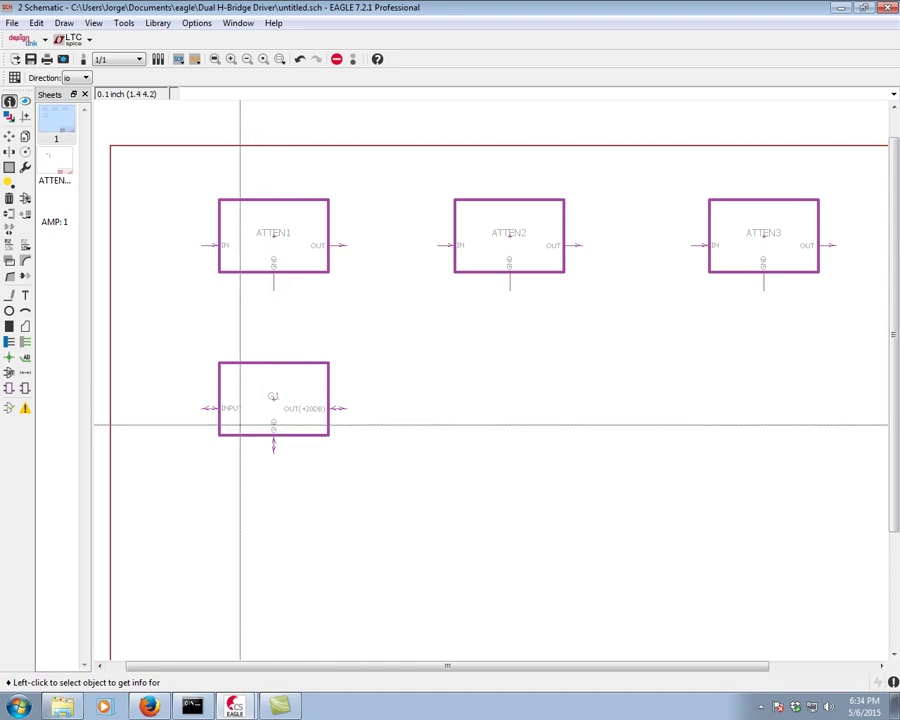
Zoom onto G1 and set its INPUT port direction to in
scroll(198, 412, "up", 3)
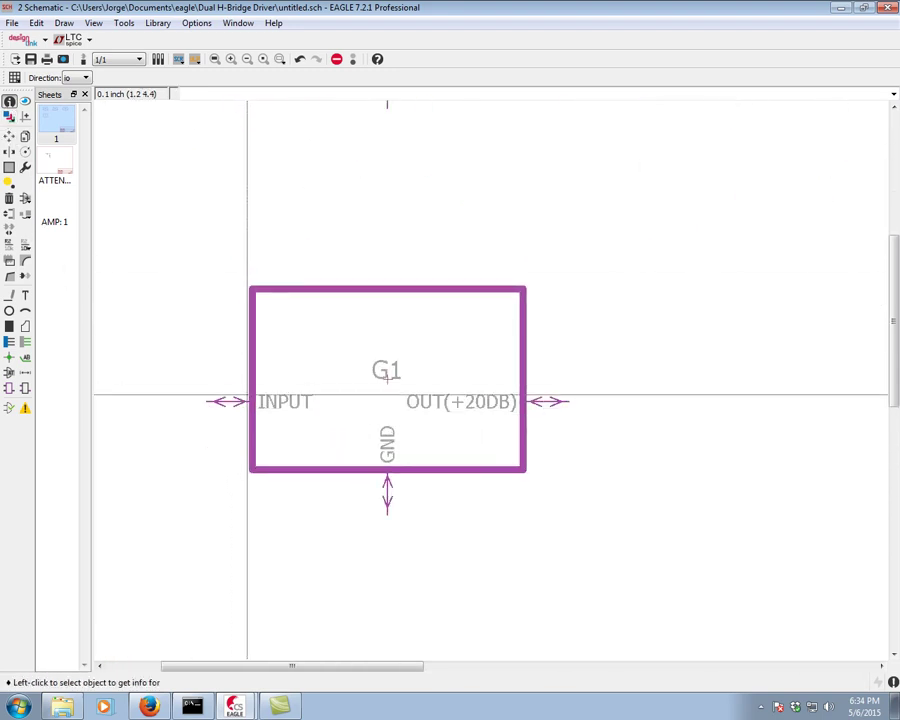
left_click(236, 397)
left_click(262, 413)
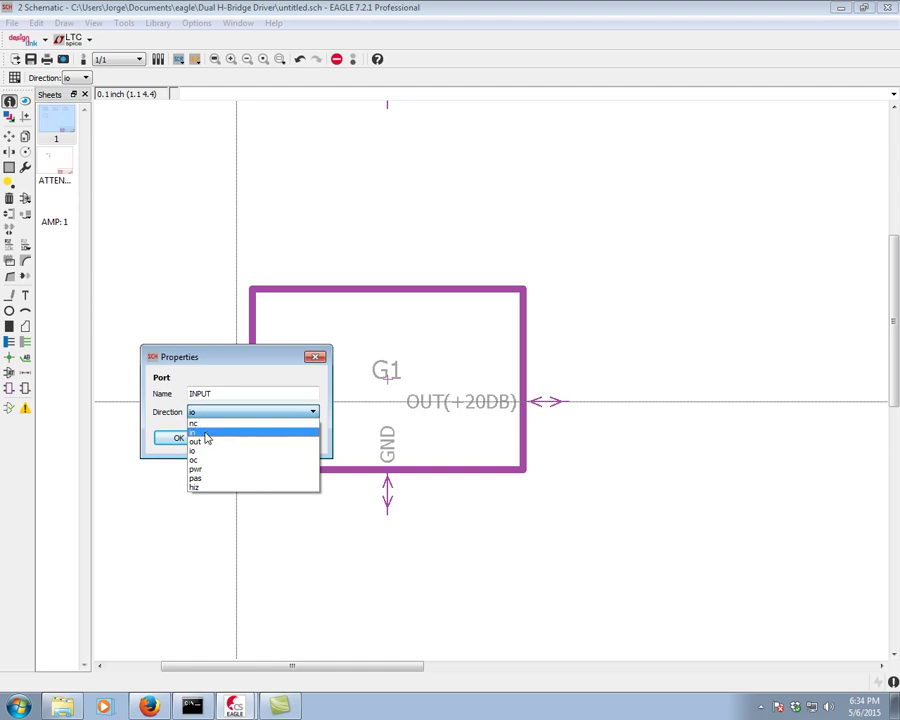
left_click(205, 433)
left_click(189, 441)
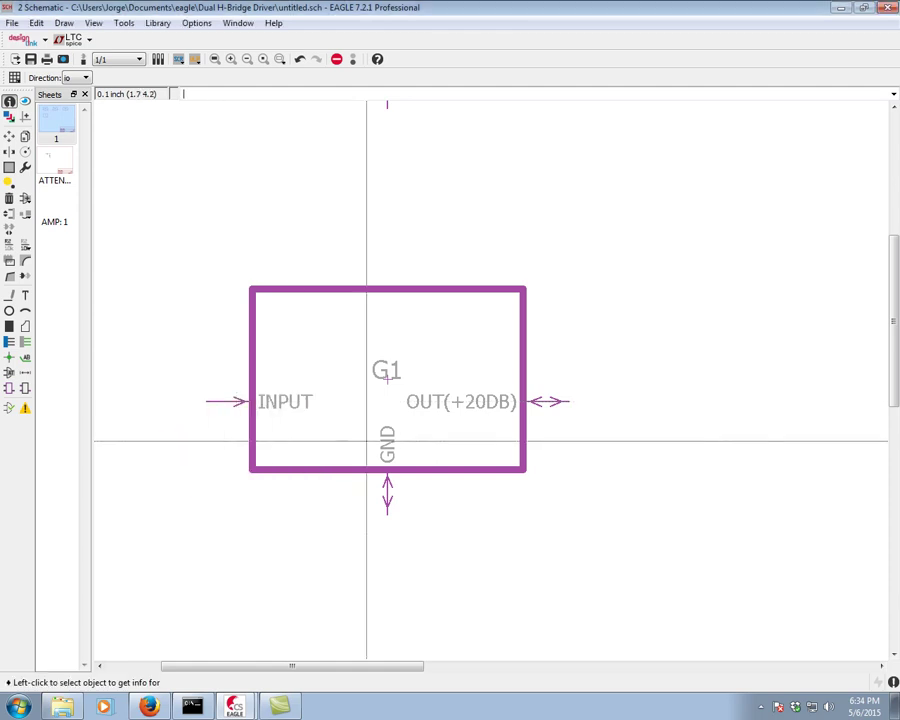
Set the OUT(+20DB) port direction to out, then bring up the GND port's direction choices
left_click(542, 401)
left_click(519, 413)
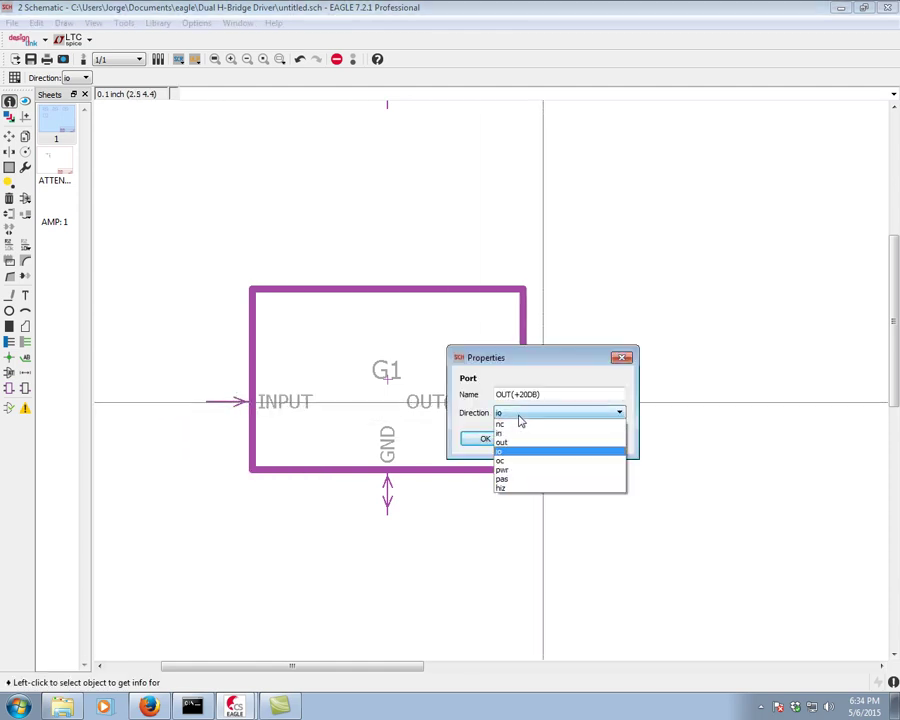
left_click(500, 441)
left_click(485, 439)
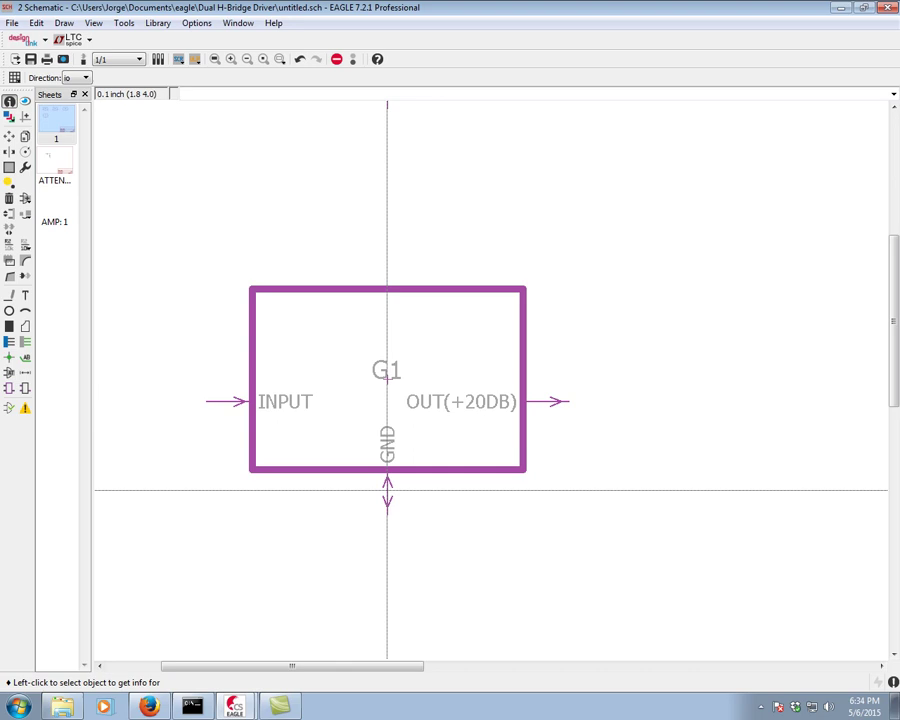
left_click(387, 490)
left_click(433, 500)
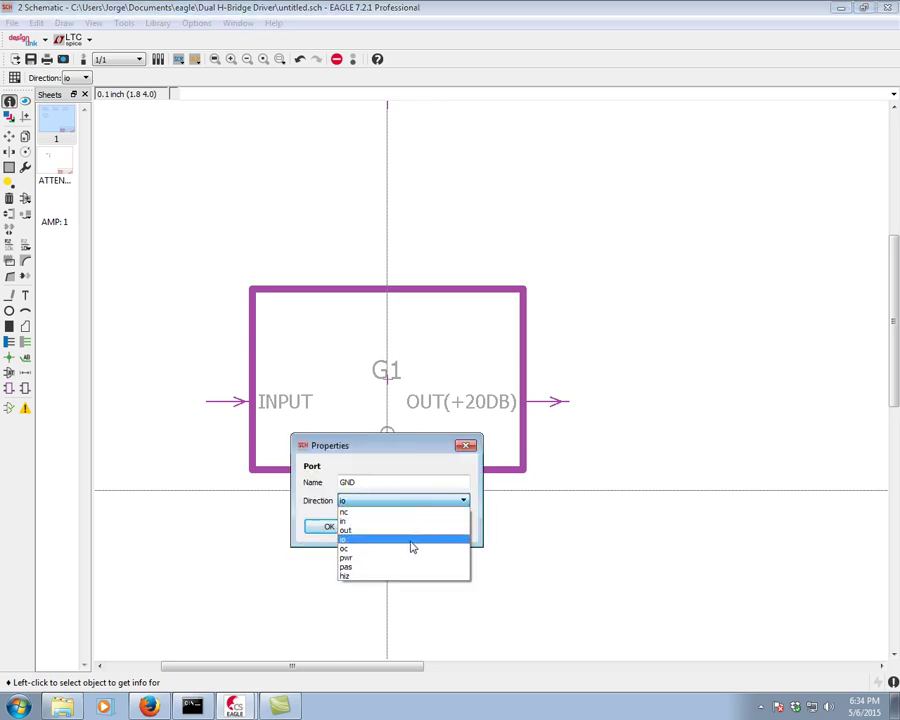